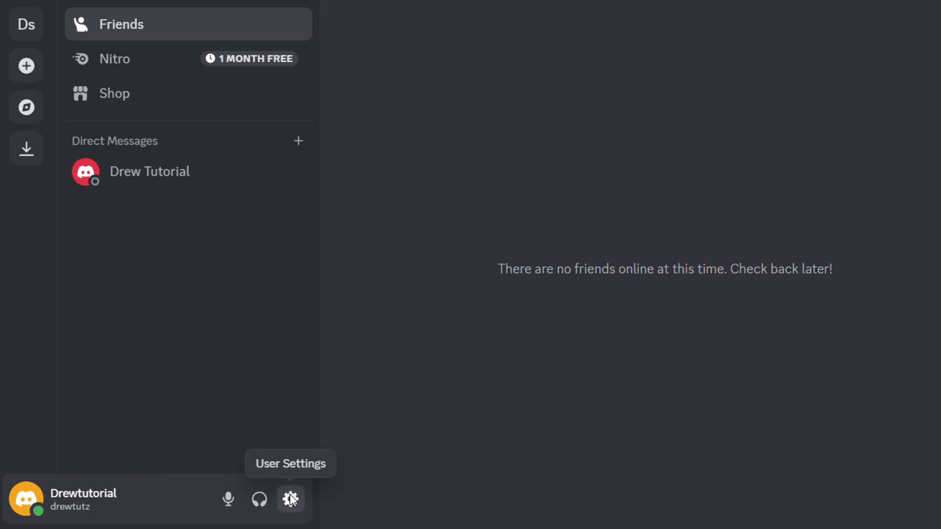
Open Discord's User Settings using the gear at the bottom left
{"action": "left_click", "coordinate": [290, 500]}
{"action": "scroll", "coordinate": [245, 361], "scroll_direction": "down", "scroll_amount": 3}
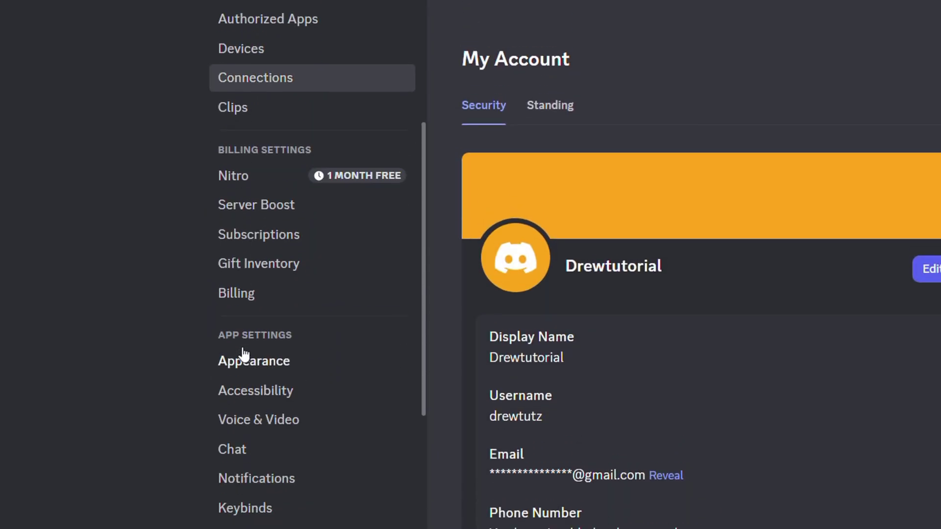
{"action": "scroll", "coordinate": [243, 389], "scroll_direction": "down", "scroll_amount": 3}
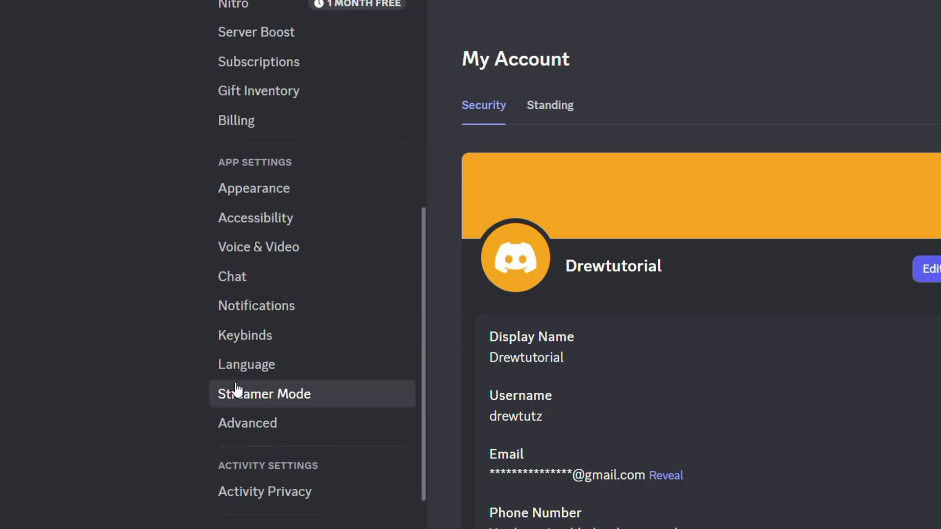
{"action": "scroll", "coordinate": [236, 399], "scroll_direction": "down", "scroll_amount": 2}
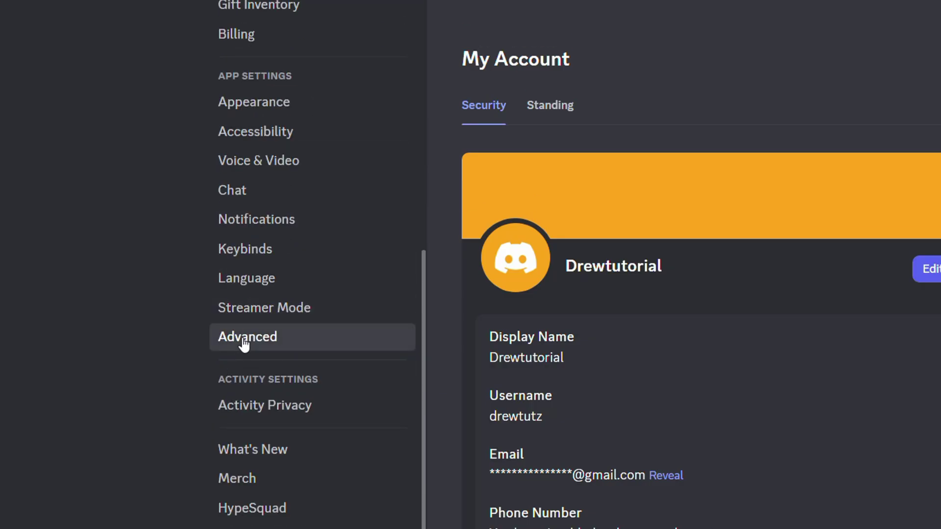
Enable Discord desktop notifications, allow them in Chrome, and dismiss the test toast
{"action": "left_click", "coordinate": [283, 219]}
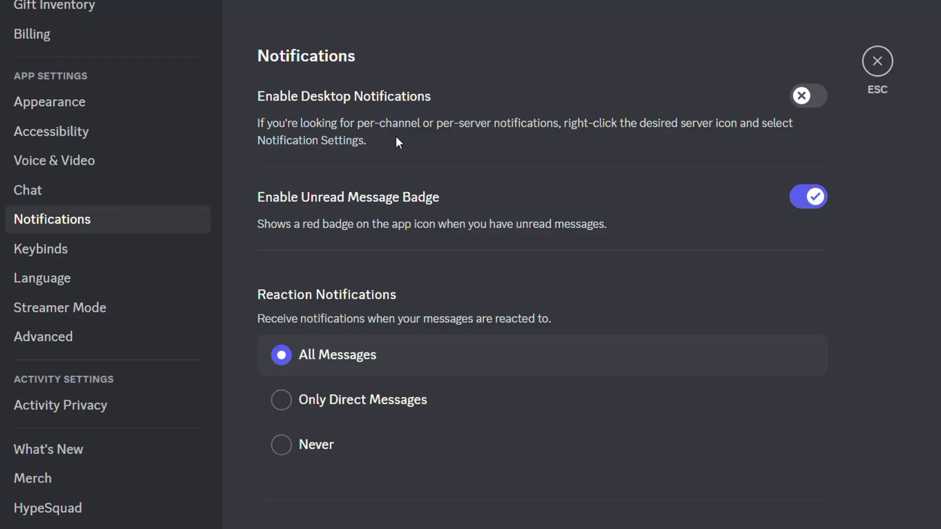
{"action": "left_click", "coordinate": [808, 96]}
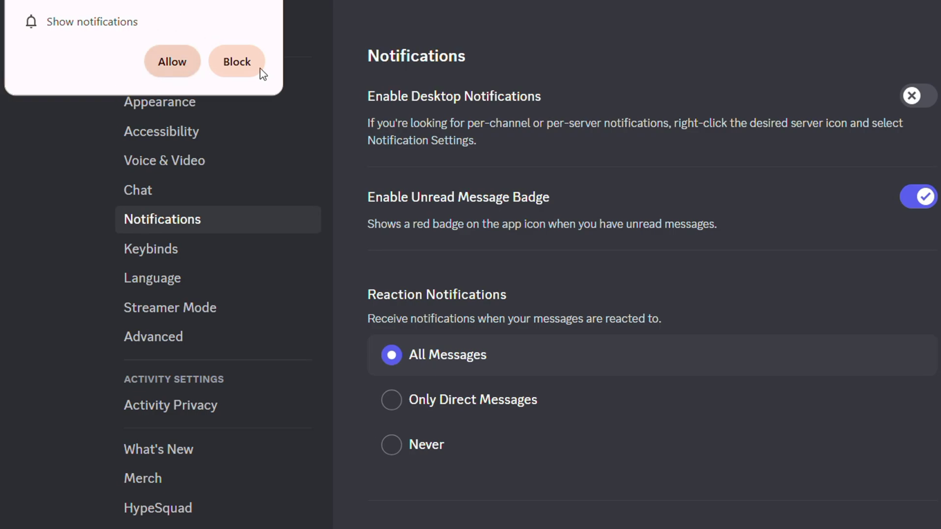
{"action": "left_click", "coordinate": [168, 63]}
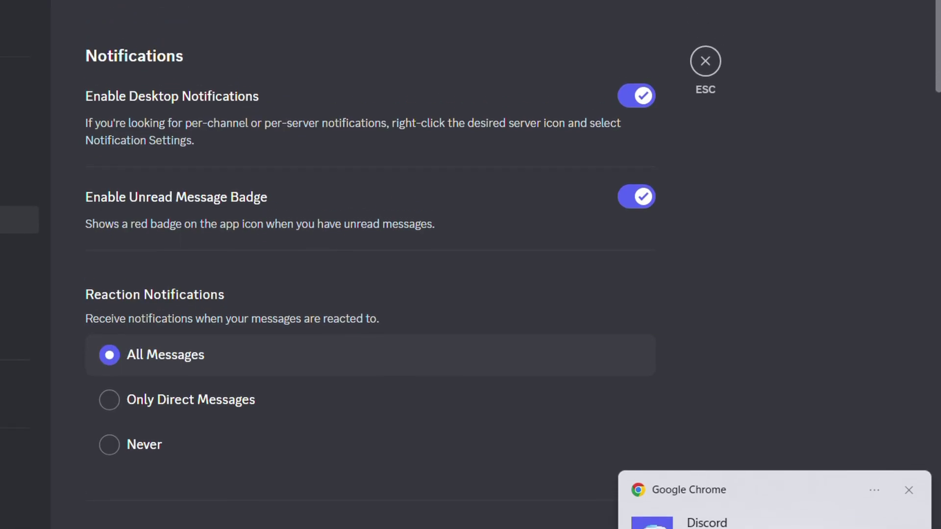
{"action": "left_click", "coordinate": [909, 489]}
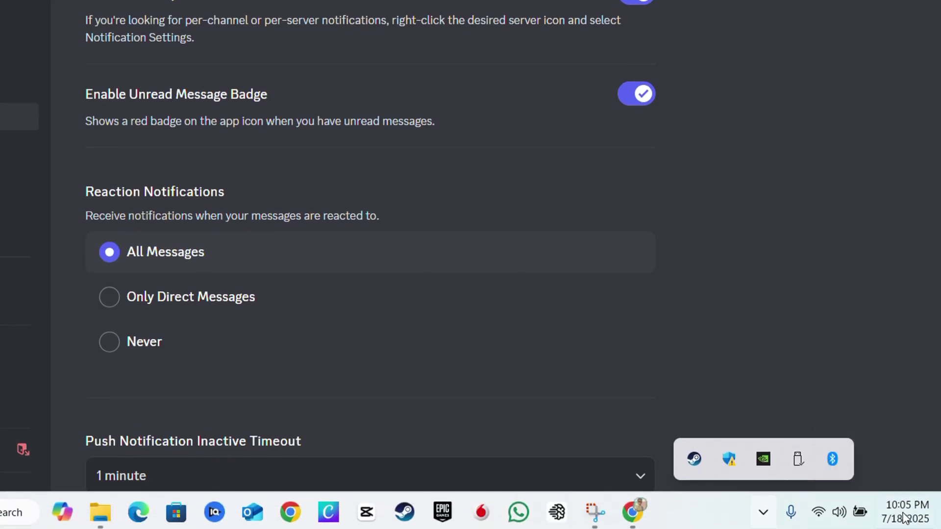
Turn Windows Do Not Disturb on and back off from the notification panel
{"action": "left_click", "coordinate": [905, 512]}
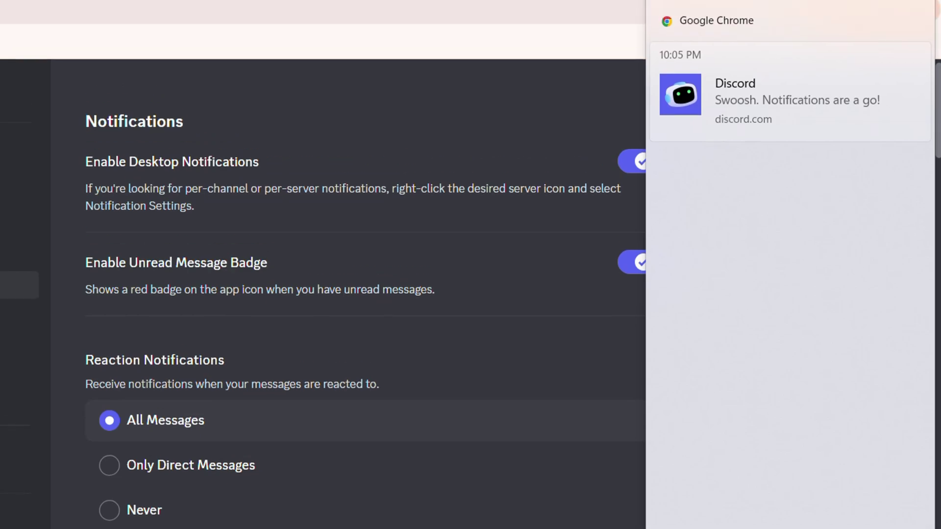
{"action": "key", "text": "Escape"}
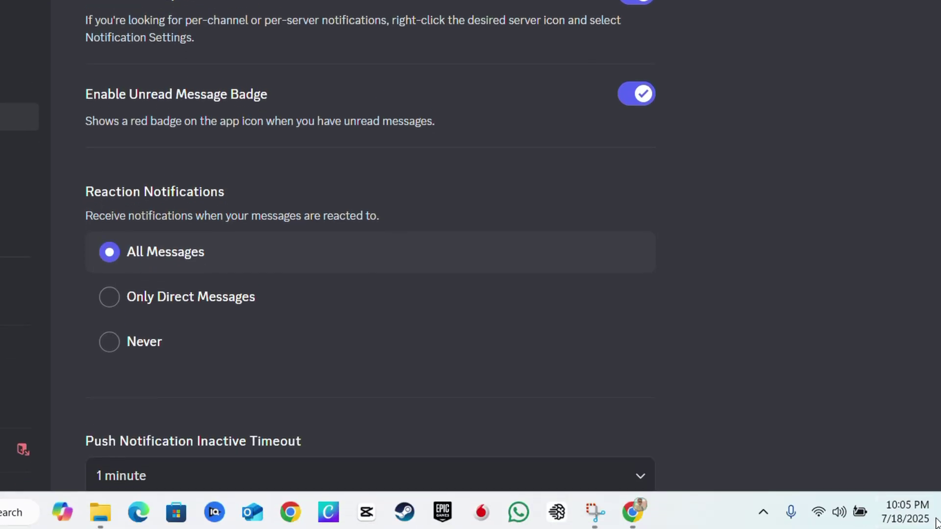
{"action": "left_click", "coordinate": [925, 519]}
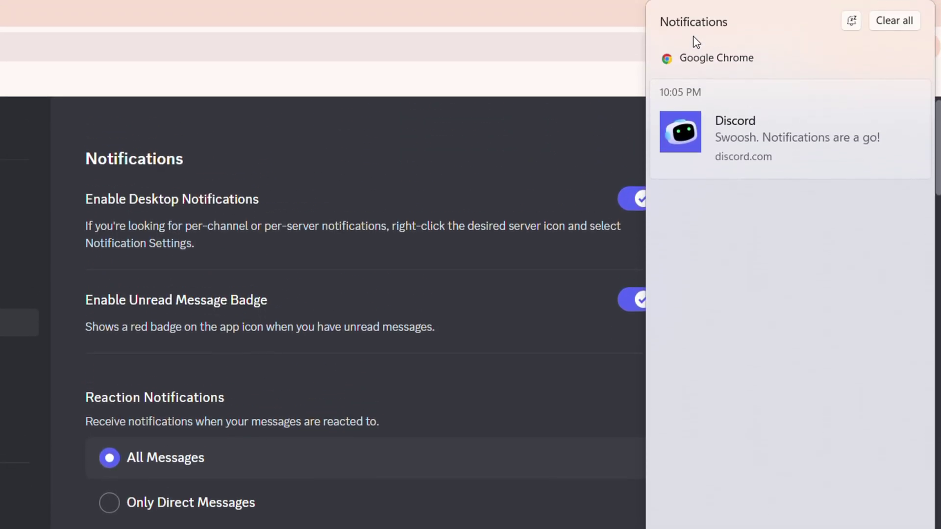
{"action": "mouse_move", "coordinate": [790, 137]}
{"action": "left_click", "coordinate": [853, 21]}
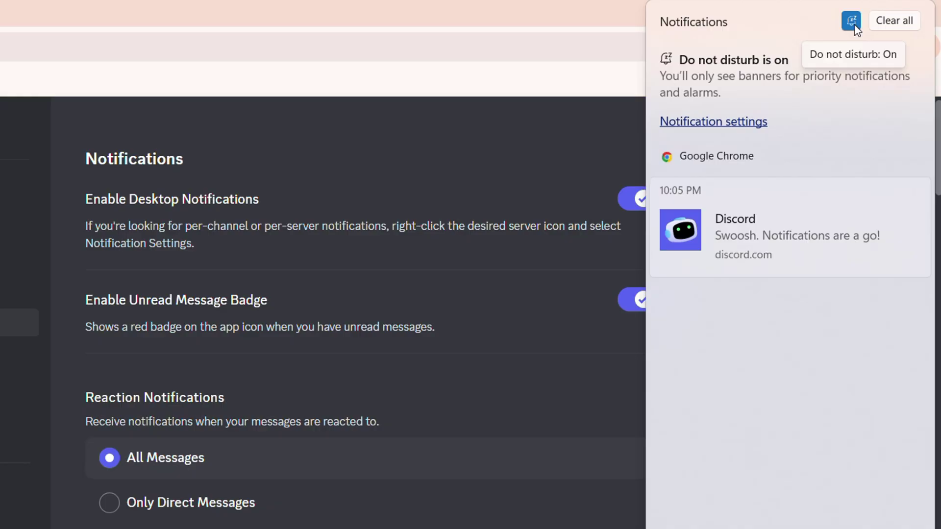
{"action": "left_click", "coordinate": [852, 22]}
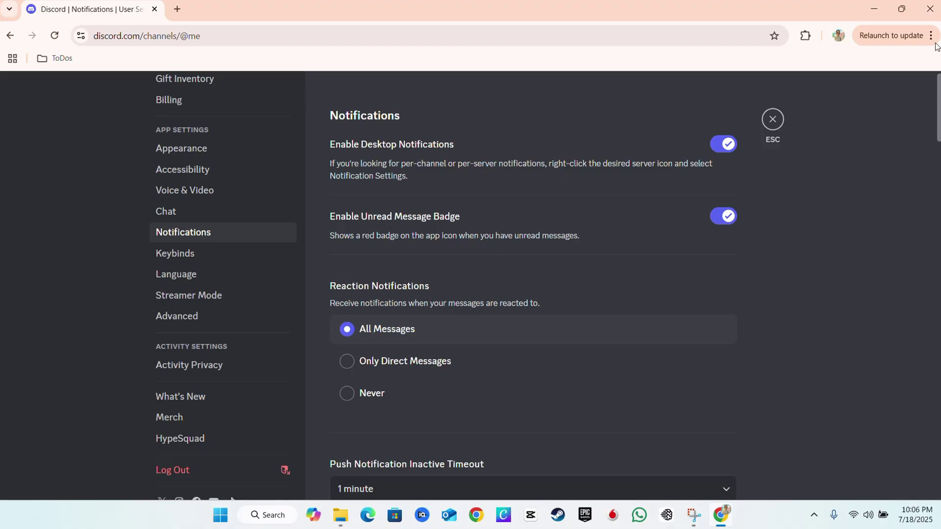
Open Chrome Settings from the three-dot menu
{"action": "left_click", "coordinate": [932, 36]}
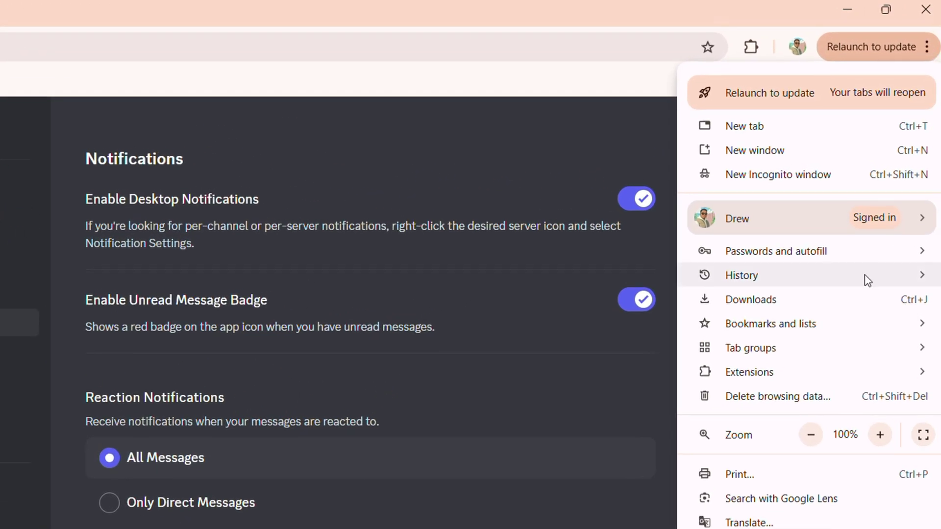
{"action": "mouse_move", "coordinate": [771, 166]}
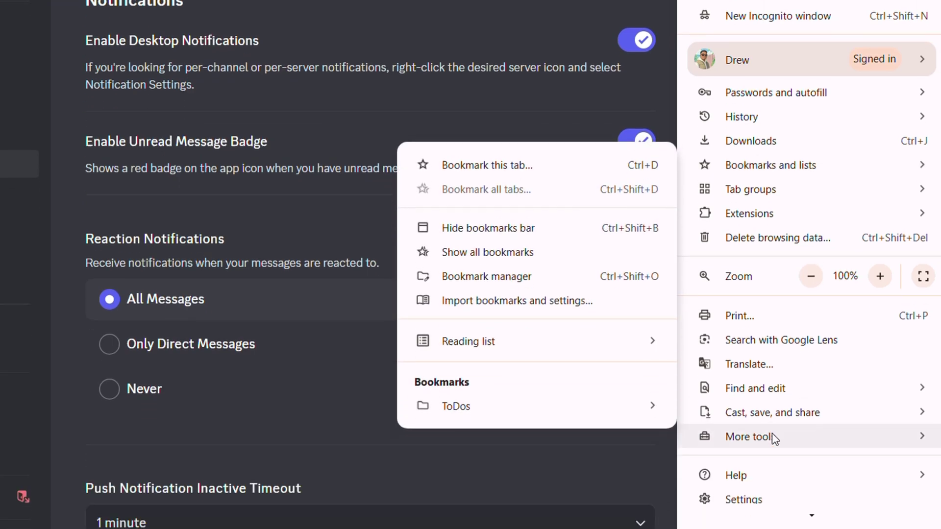
{"action": "left_click", "coordinate": [744, 493]}
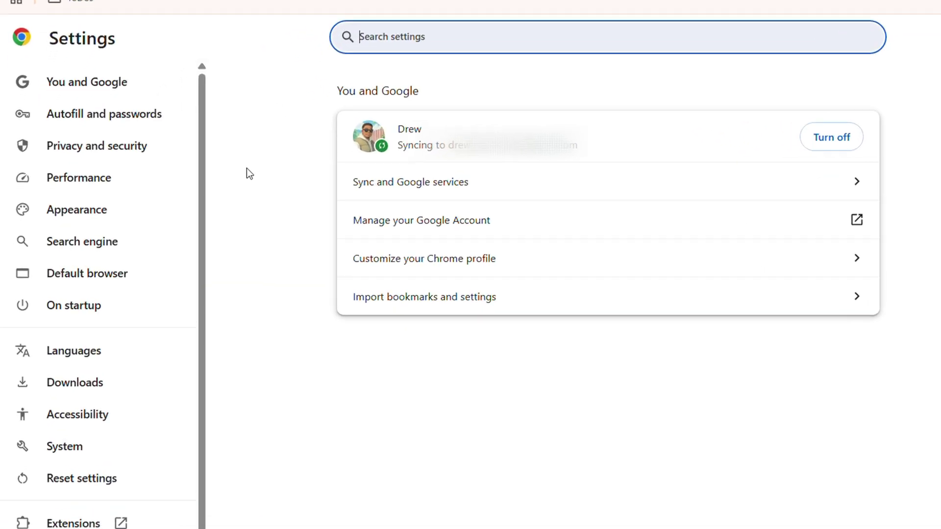
Show Chrome's notification site settings under Privacy and security, listing discord.com as allowed
{"action": "left_click", "coordinate": [126, 138]}
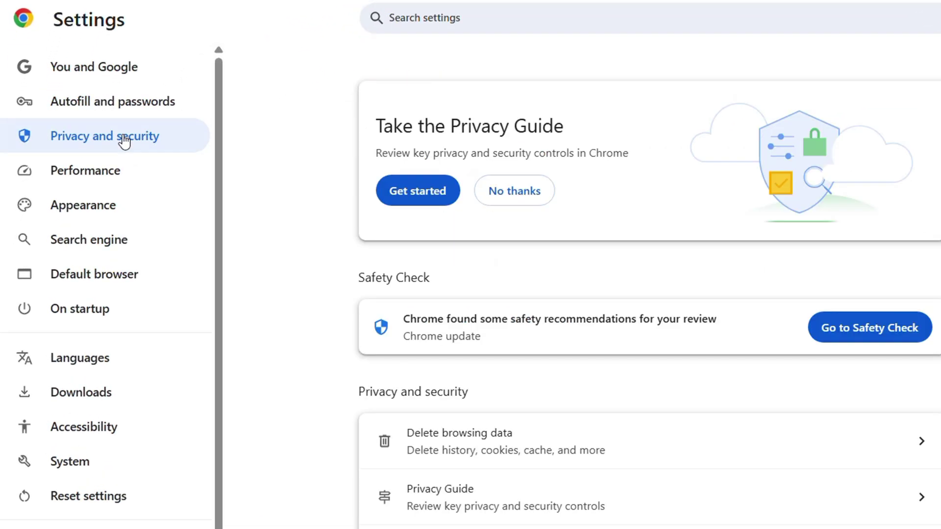
{"action": "scroll", "coordinate": [791, 294], "scroll_direction": "down", "scroll_amount": 3}
{"action": "scroll", "coordinate": [457, 250], "scroll_direction": "down", "scroll_amount": 1}
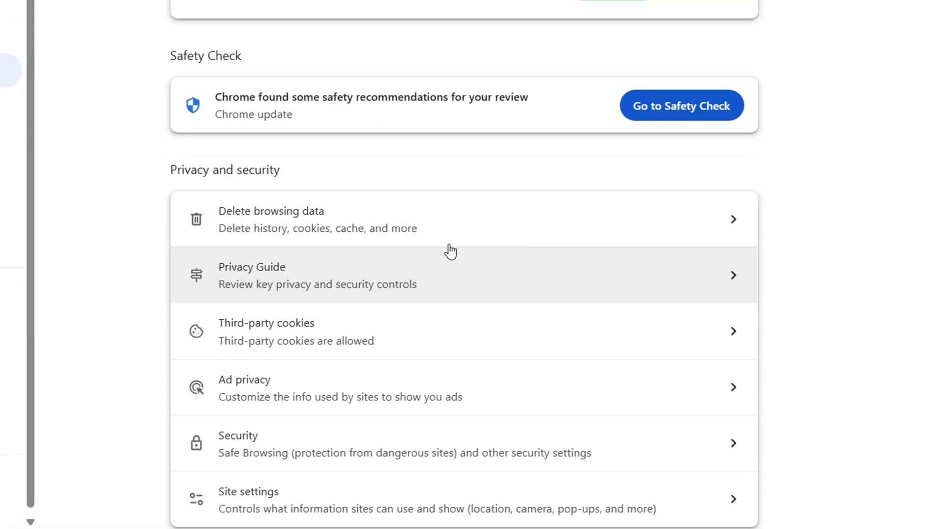
{"action": "left_click", "coordinate": [305, 499]}
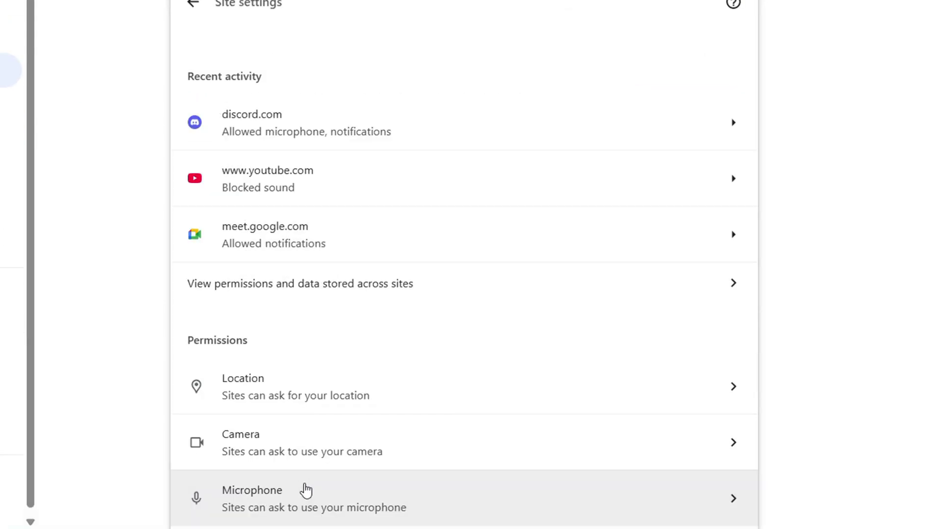
{"action": "scroll", "coordinate": [420, 248], "scroll_direction": "down", "scroll_amount": 3}
{"action": "scroll", "coordinate": [419, 253], "scroll_direction": "down", "scroll_amount": 2}
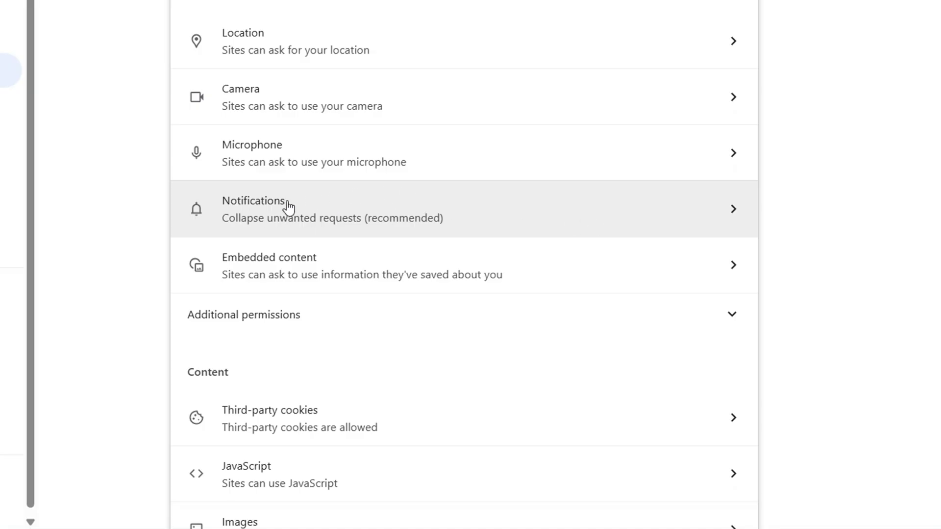
{"action": "left_click", "coordinate": [583, 218]}
{"action": "scroll", "coordinate": [365, 228], "scroll_direction": "down", "scroll_amount": 3}
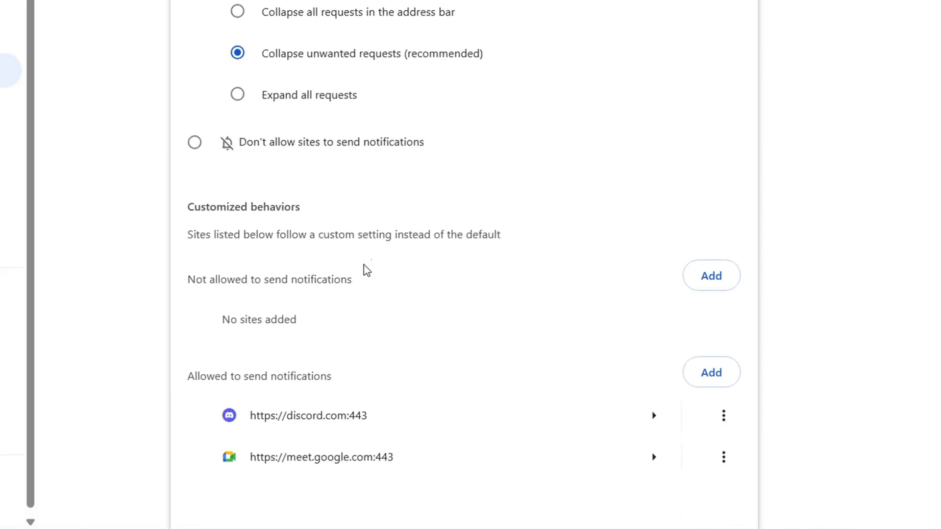